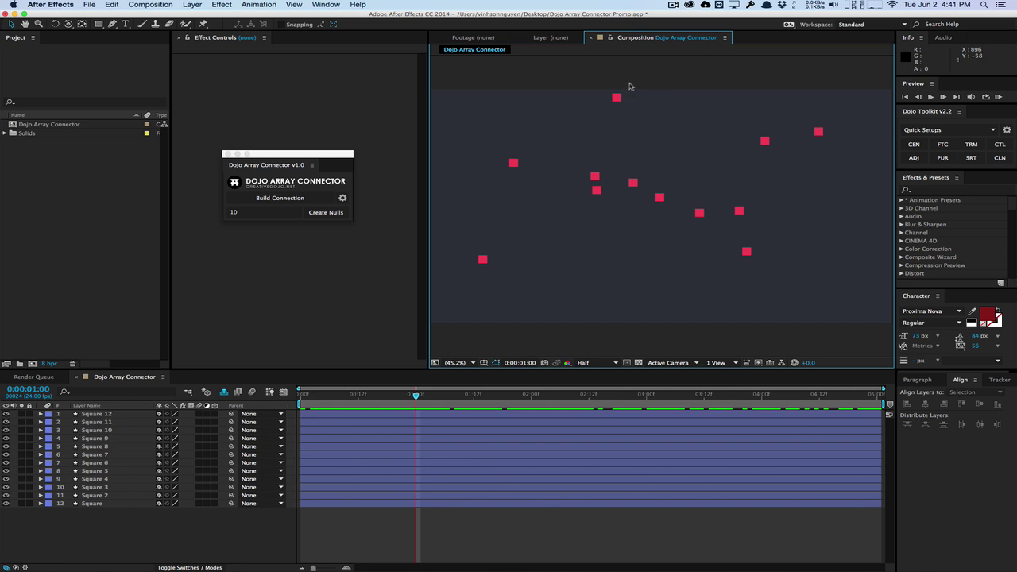
# Reposition the Dojo Array Connector panel and advance the timeline so the squares move
pyautogui.click(339, 159)
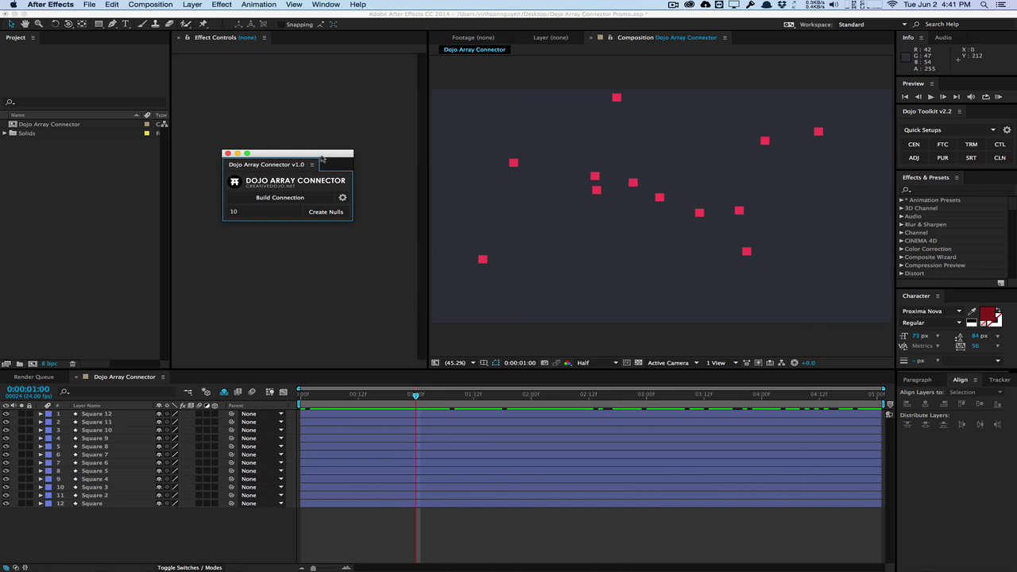
pyautogui.moveTo(321, 154); pyautogui.dragTo(322, 160)
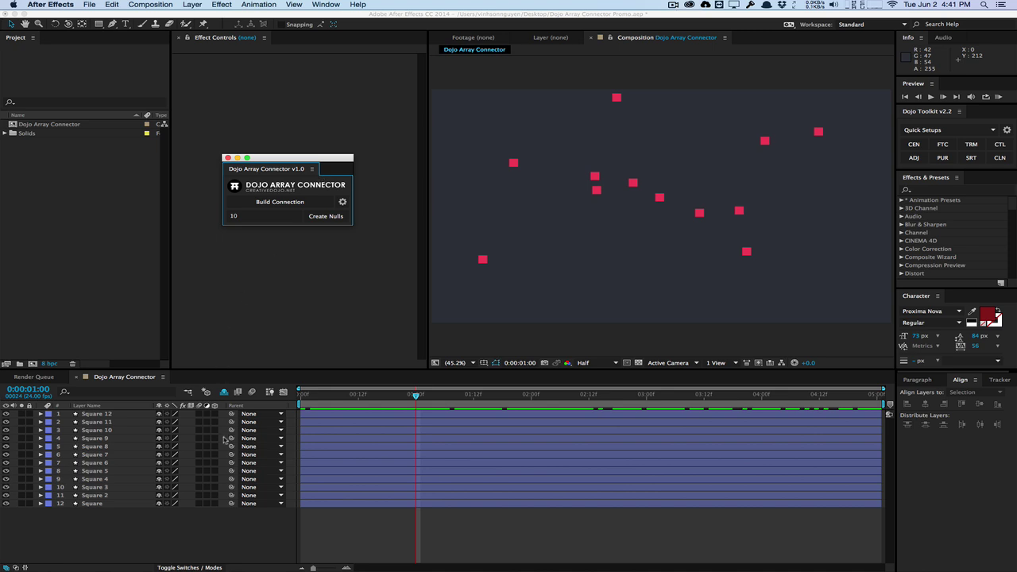
pyautogui.moveTo(322, 397); pyautogui.dragTo(535, 391)
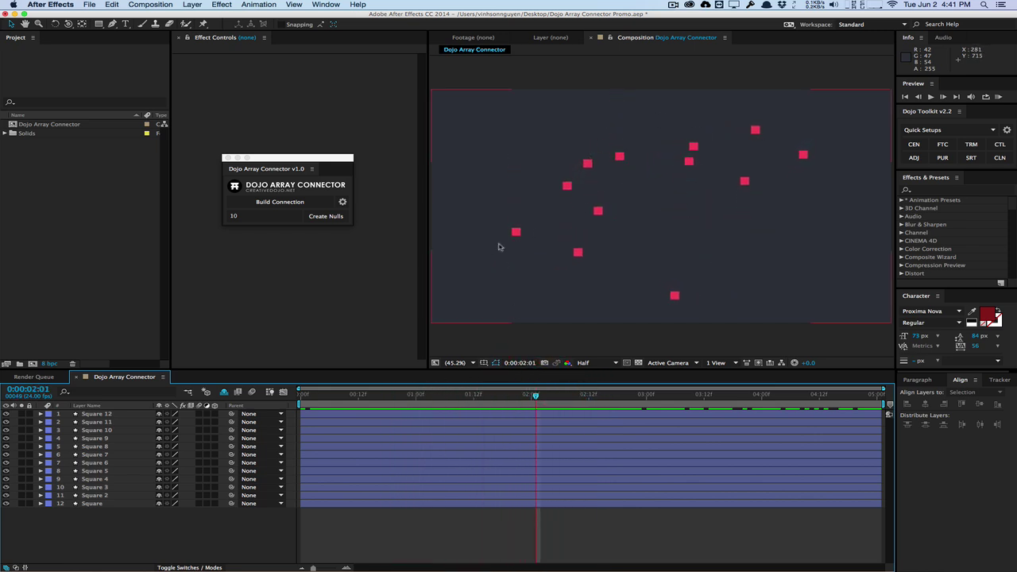
# Select all twelve Square layers and run Build Connection in the Dojo Array Connector panel
pyautogui.click(91, 505)
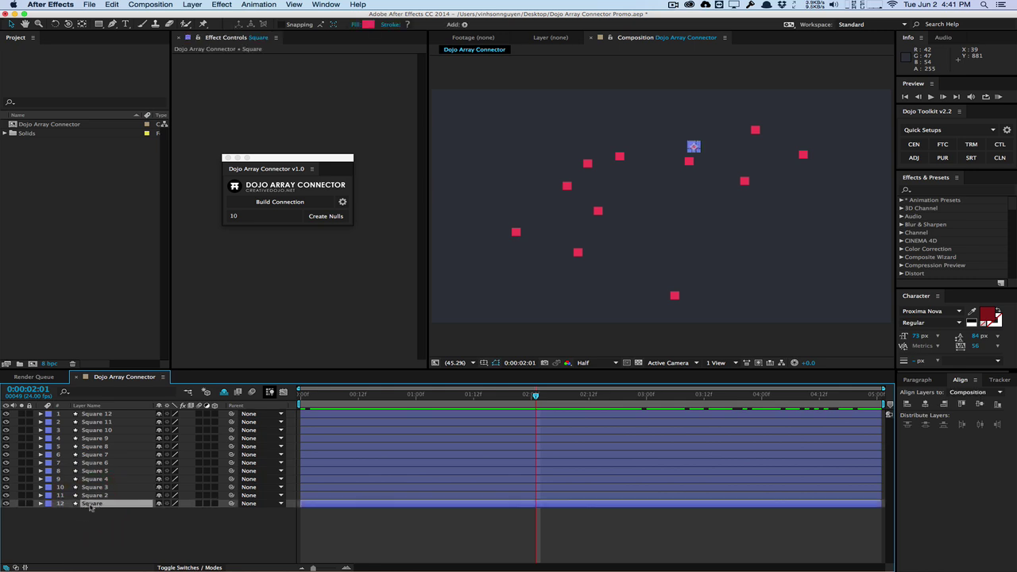
pyautogui.keyDown('shift'); pyautogui.click(104, 416); pyautogui.keyUp('shift')
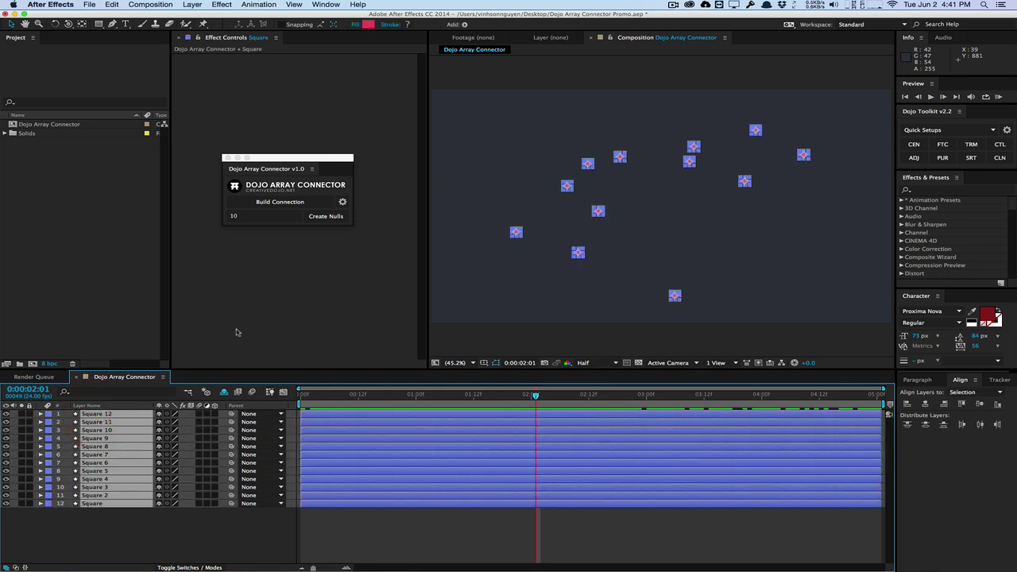
pyautogui.click(296, 205)
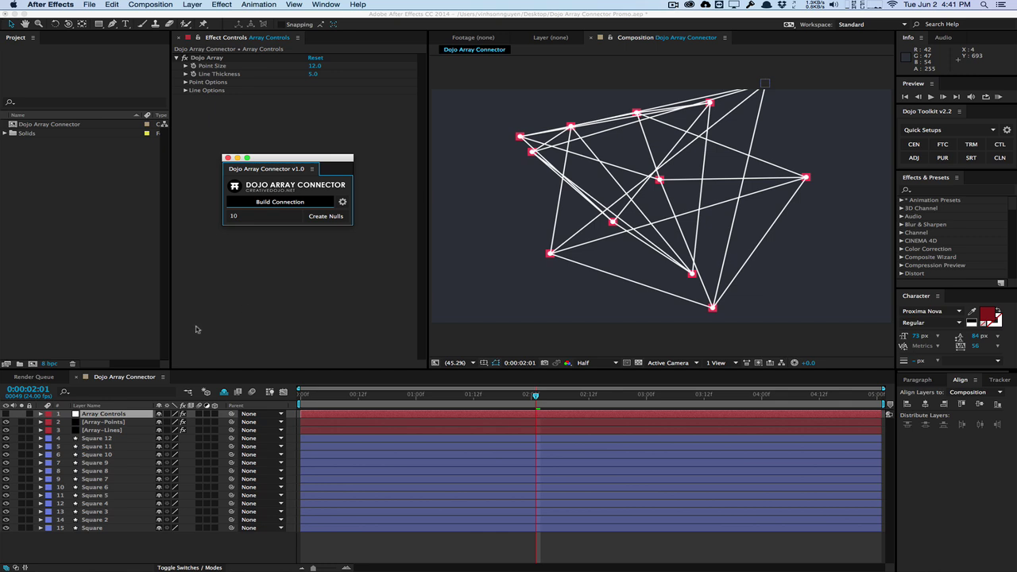
# Review the [Array-Points] and [Array-Lines] settings, then hide the [Array-Points] layer
pyautogui.click(119, 422)
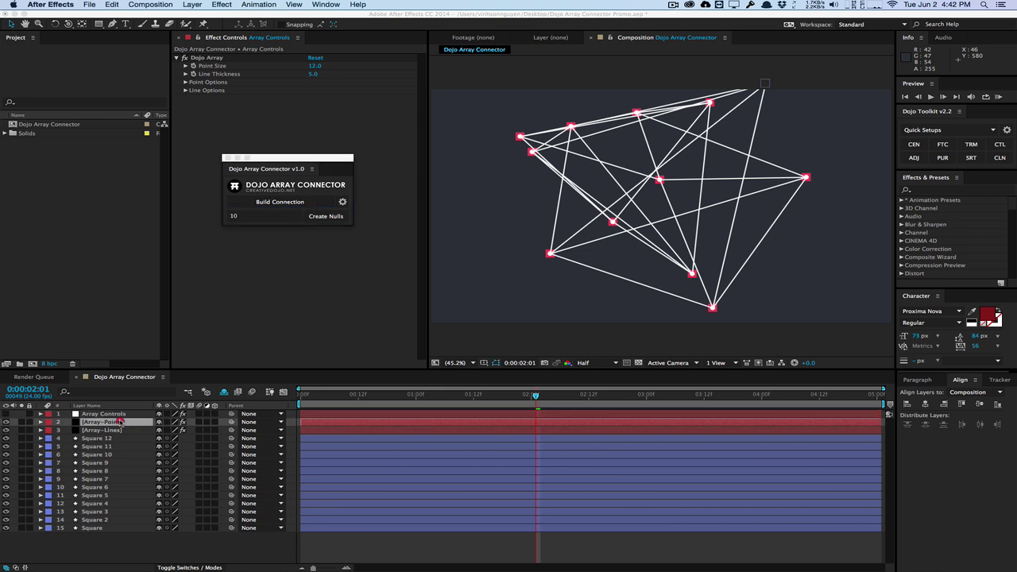
pyautogui.click(120, 422)
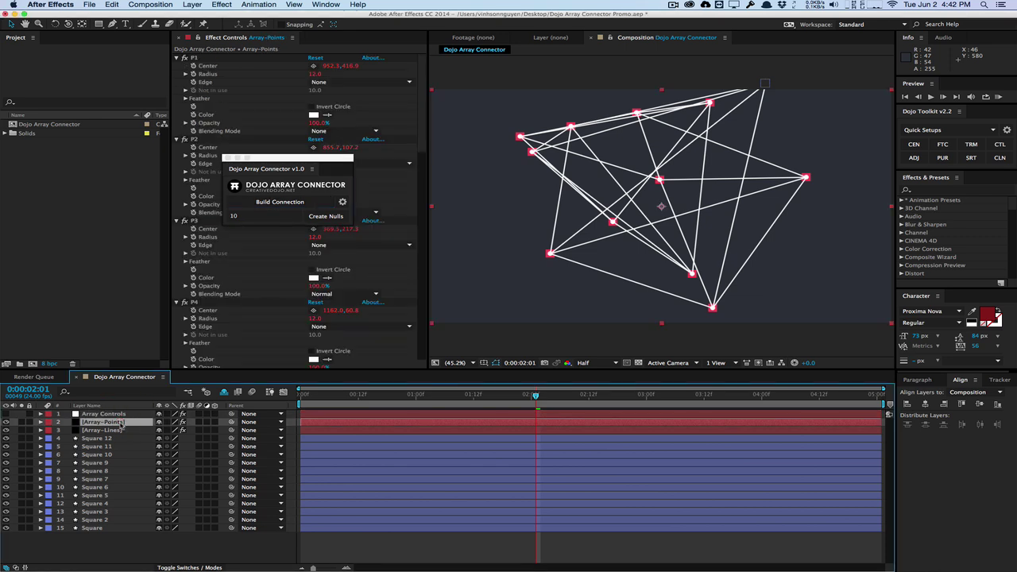
pyautogui.click(117, 430)
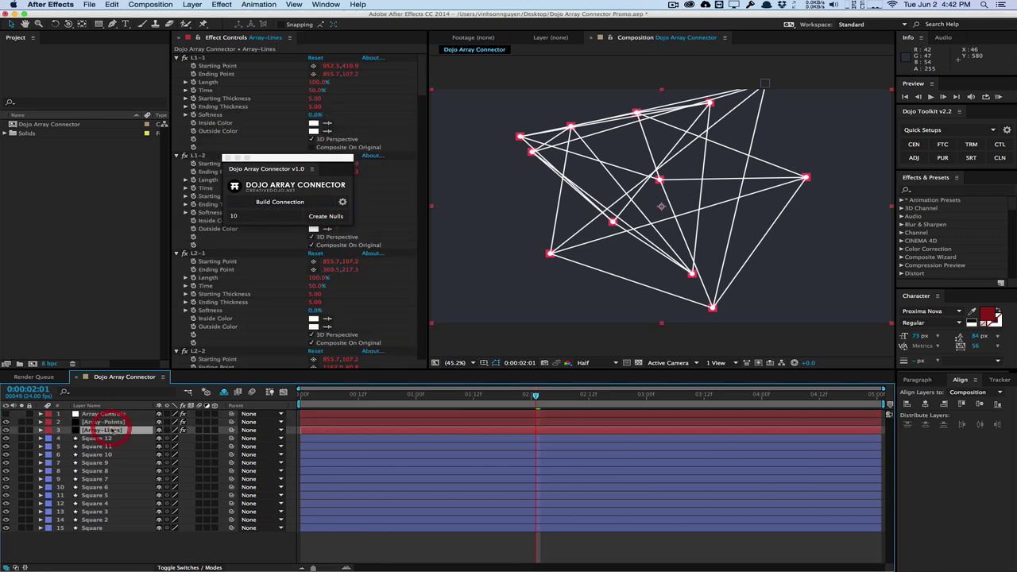
pyautogui.click(128, 421)
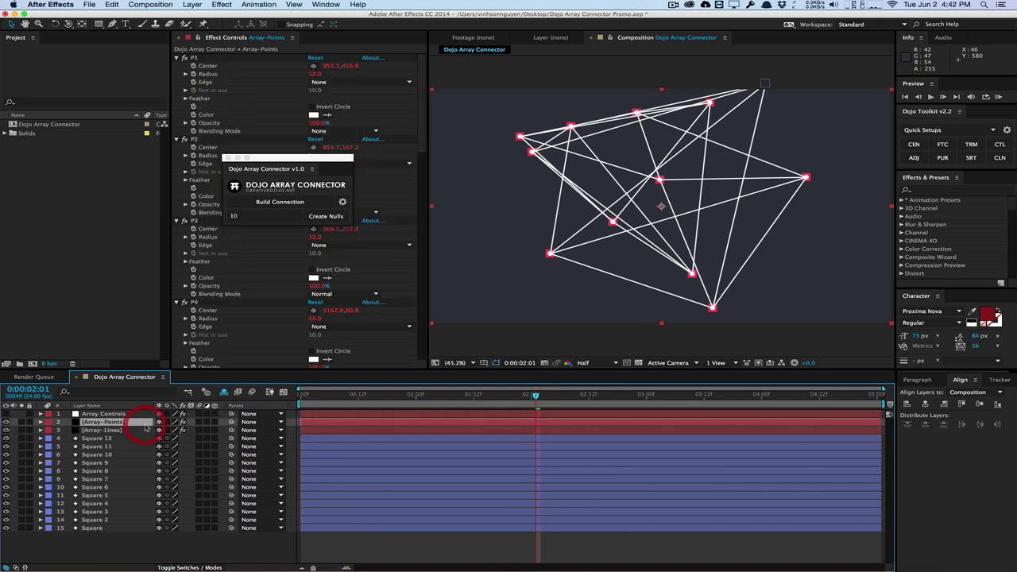
pyautogui.click(7, 423)
# Move [Array-Lines] below all the Square layers and preview the lines at an earlier time
pyautogui.click(111, 430)
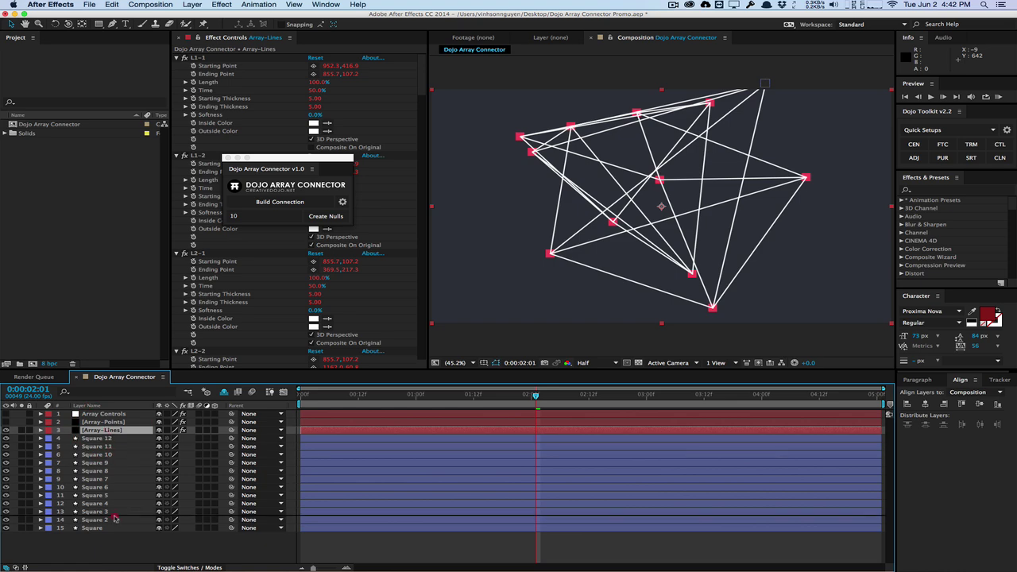
pyautogui.moveTo(114, 531); pyautogui.dragTo(114, 534)
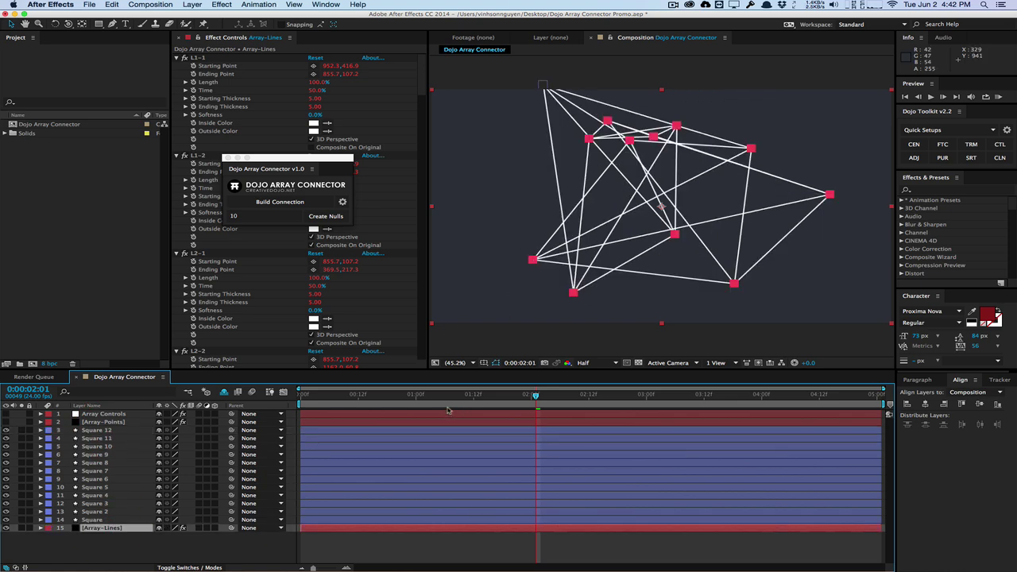
pyautogui.moveTo(336, 397); pyautogui.dragTo(407, 382)
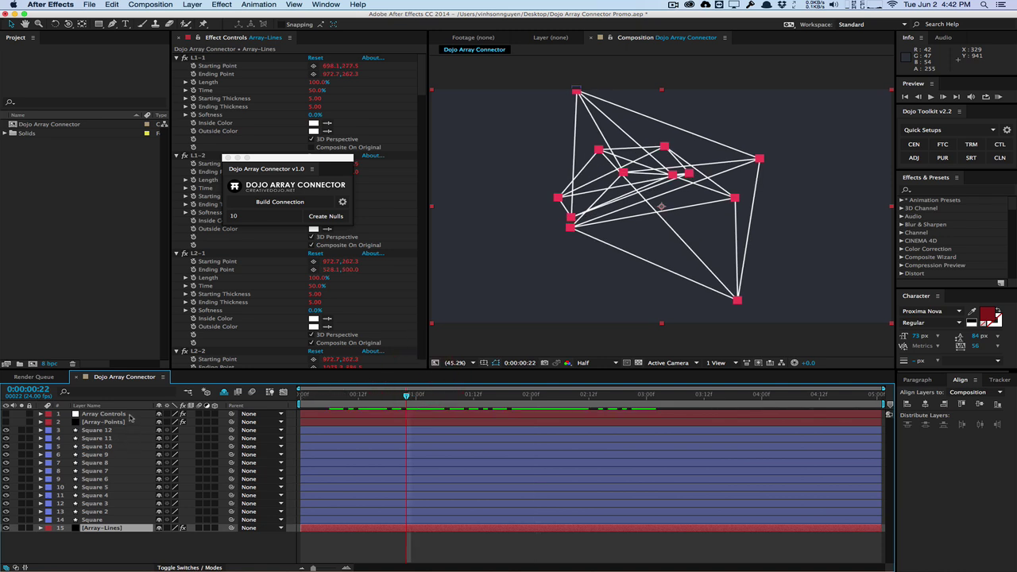
# On the Array Controls layer, set Line Thickness to 2.5
pyautogui.click(111, 414)
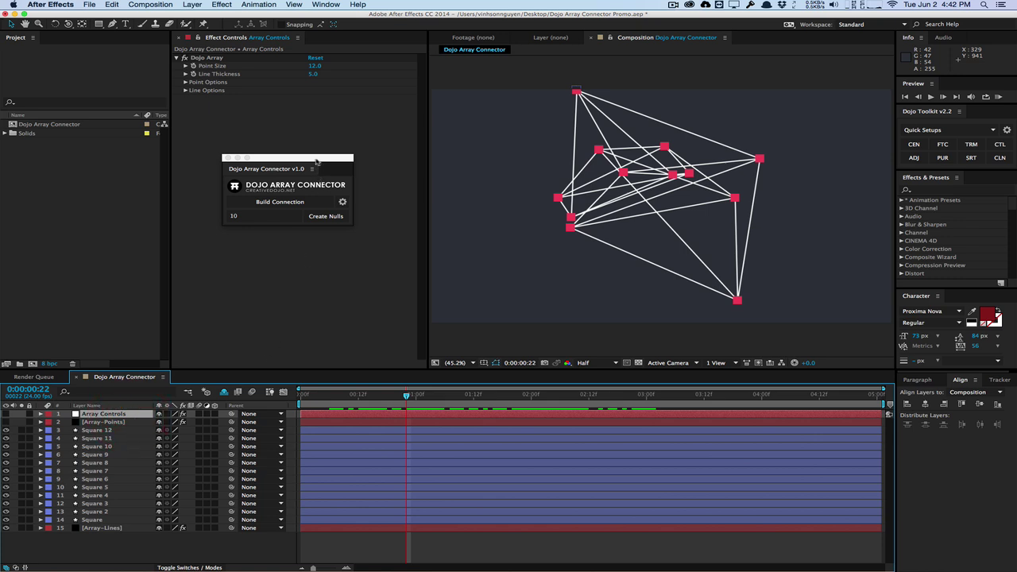
pyautogui.moveTo(317, 159); pyautogui.dragTo(106, 166)
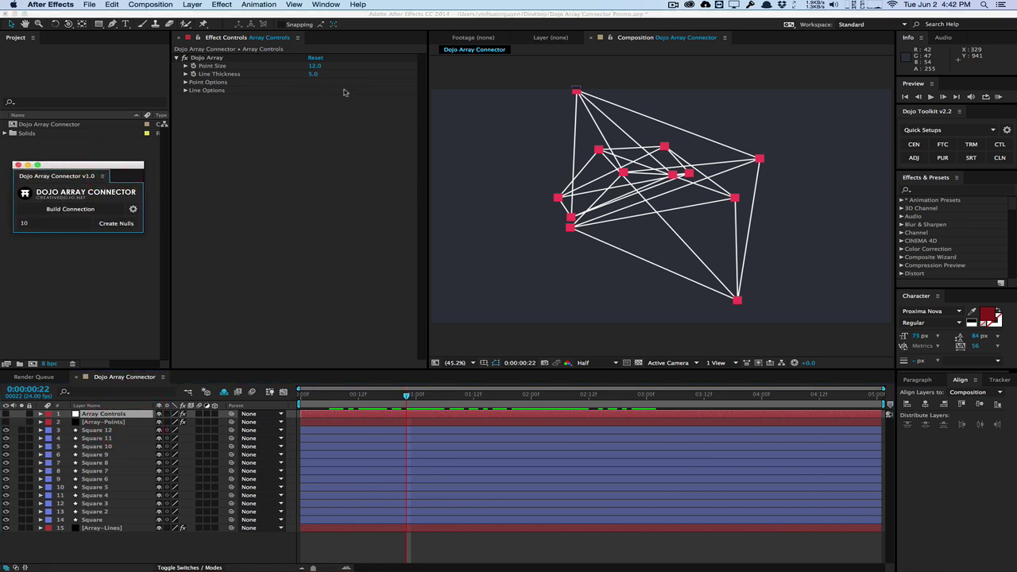
pyautogui.click(310, 74)
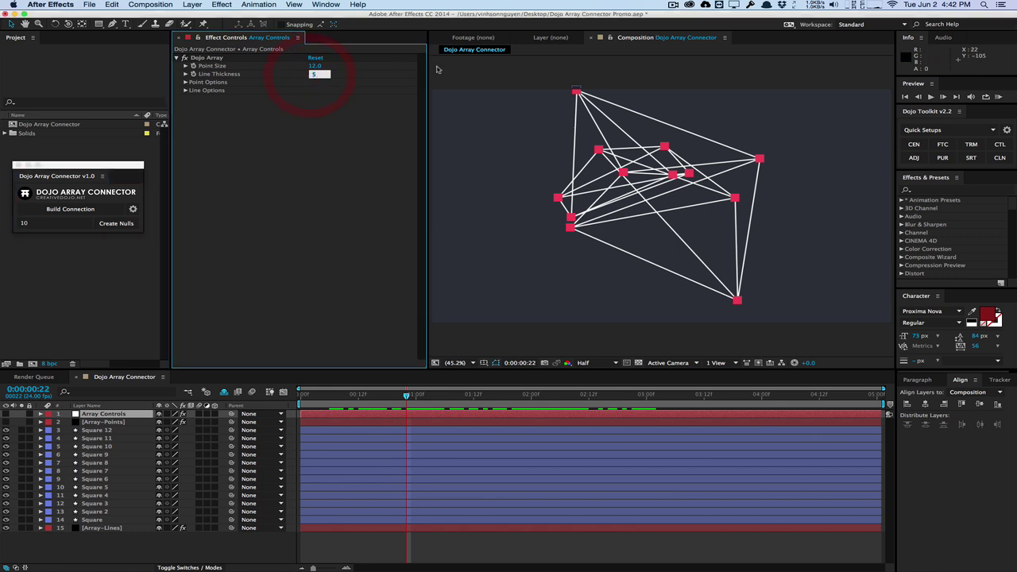
pyautogui.write('2.5')
pyautogui.press('Return')
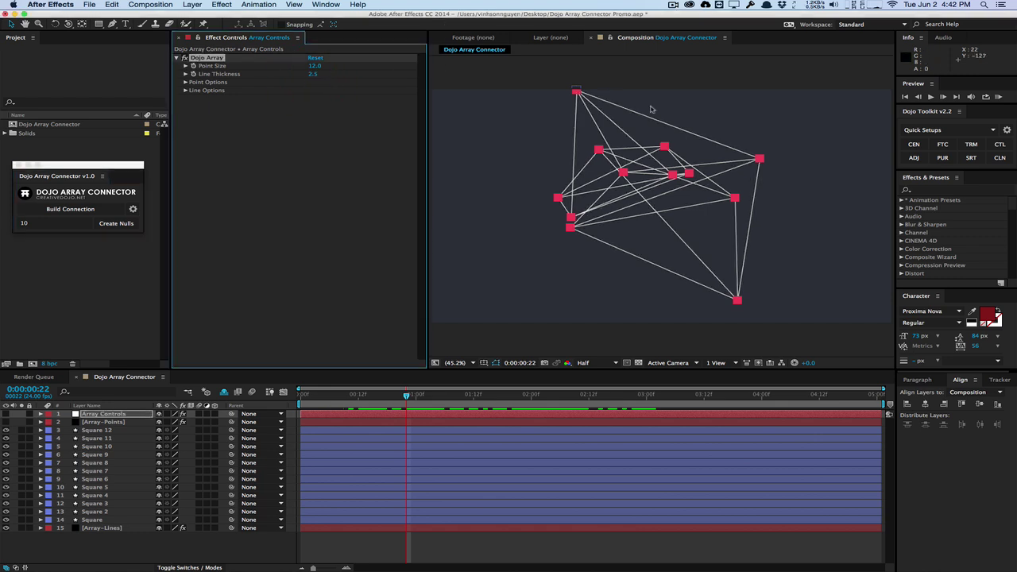
# Expand Point Options and Line Options, try Line Length at 44%, then reset it to 100%
pyautogui.click(185, 83)
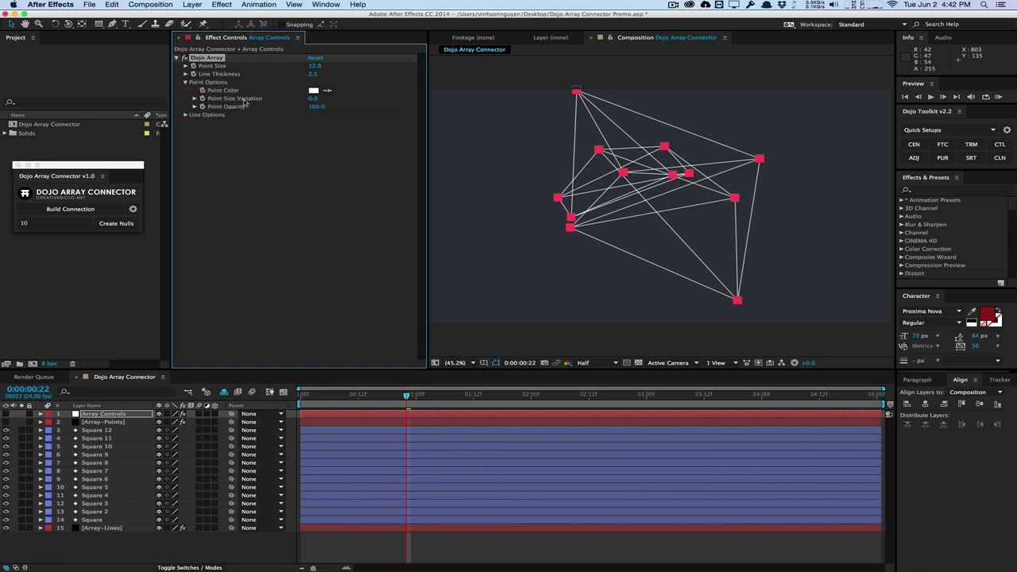
pyautogui.click(186, 115)
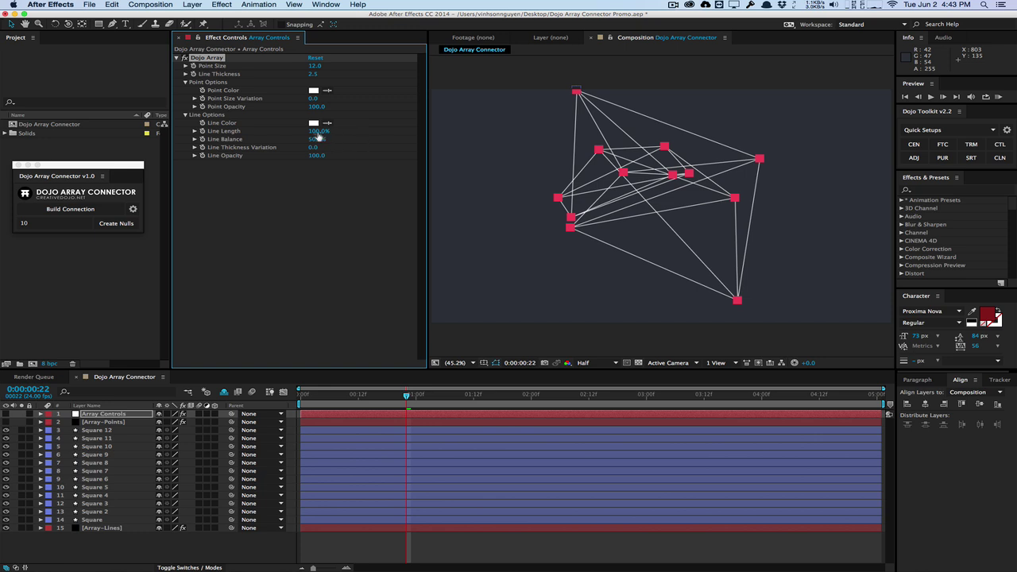
pyautogui.click(360, 131)
pyautogui.moveTo(317, 133)
pyautogui.mouseDown()
pyautogui.moveTo(288, 136)
pyautogui.moveTo(300, 132)
pyautogui.mouseUp()
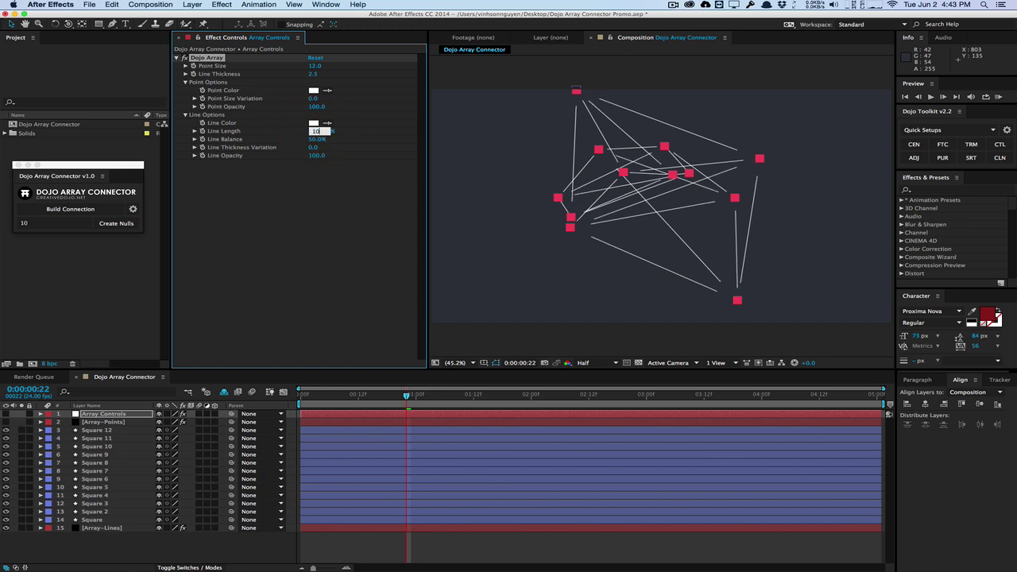
pyautogui.write('0')
pyautogui.press('Return')
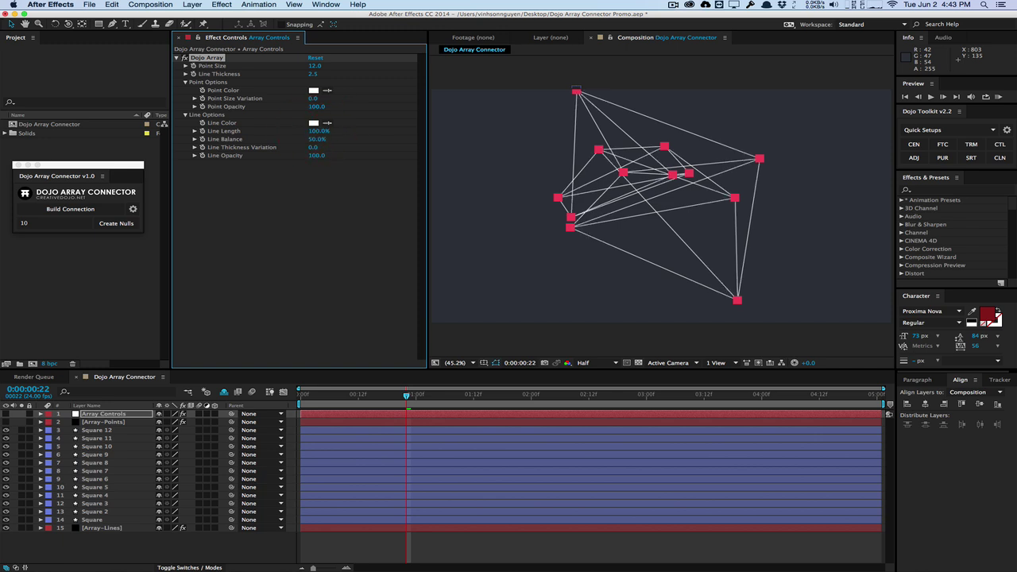
pyautogui.moveTo(315, 138)
pyautogui.mouseDown()
pyautogui.moveTo(334, 134)
pyautogui.moveTo(316, 138)
pyautogui.mouseUp()
pyautogui.click(316, 138)
pyautogui.click(315, 147)
pyautogui.moveTo(315, 147); pyautogui.dragTo(318, 147)
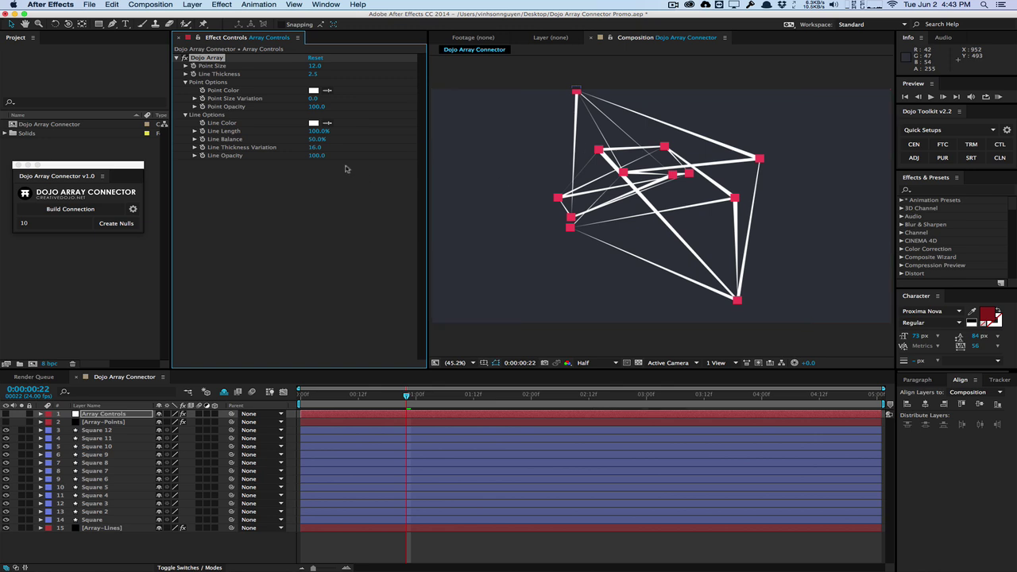
pyautogui.click(314, 147)
pyautogui.write('10')
pyautogui.press('Return')
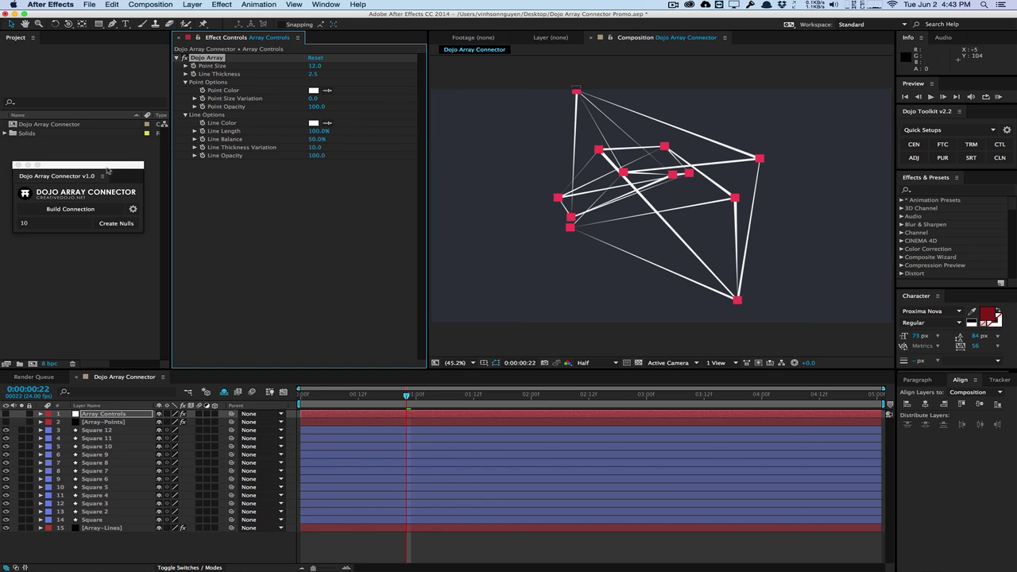
pyautogui.moveTo(108, 171); pyautogui.dragTo(306, 180)
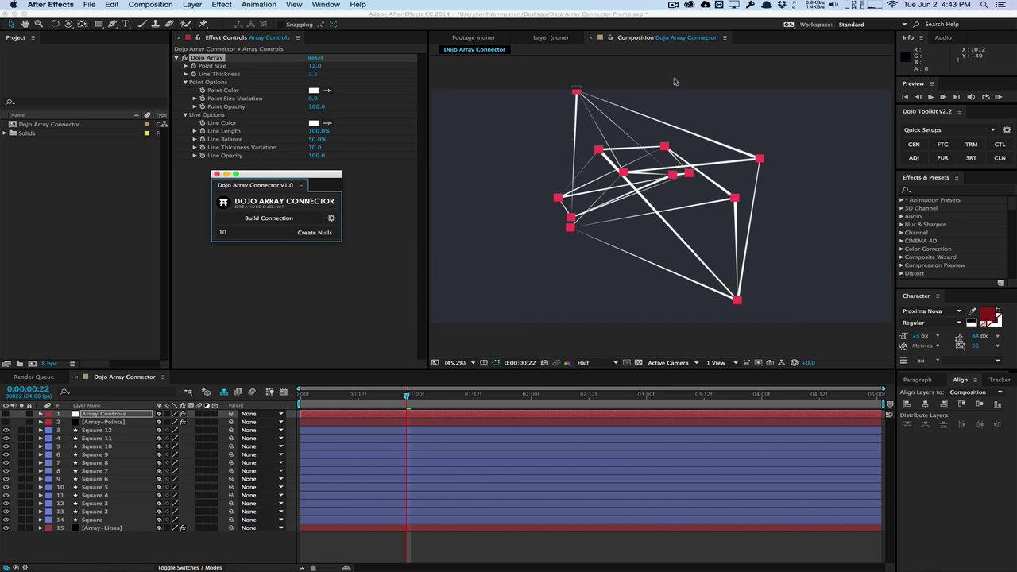
pyautogui.click(317, 148)
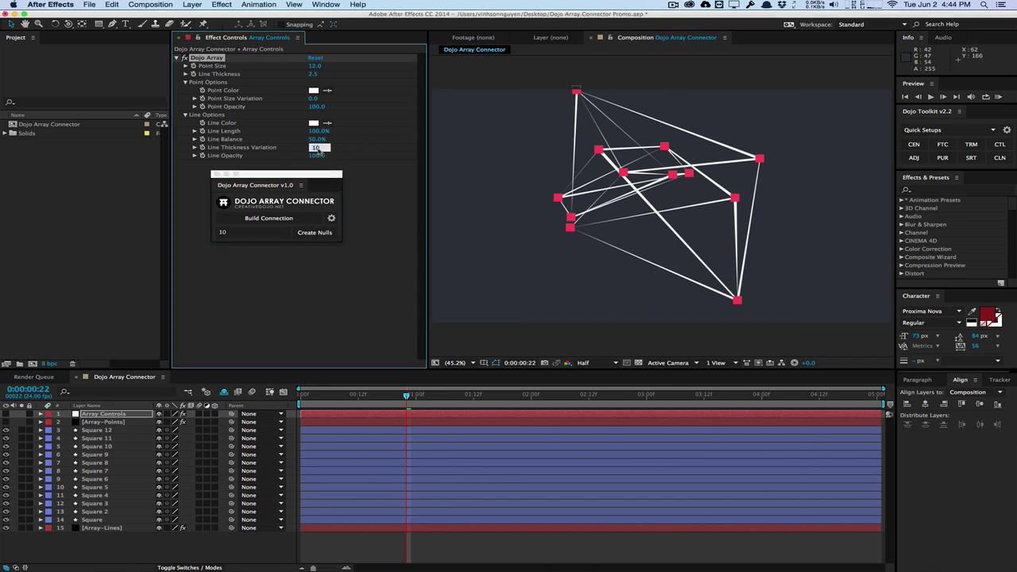
pyautogui.write('0')
pyautogui.press('Return')
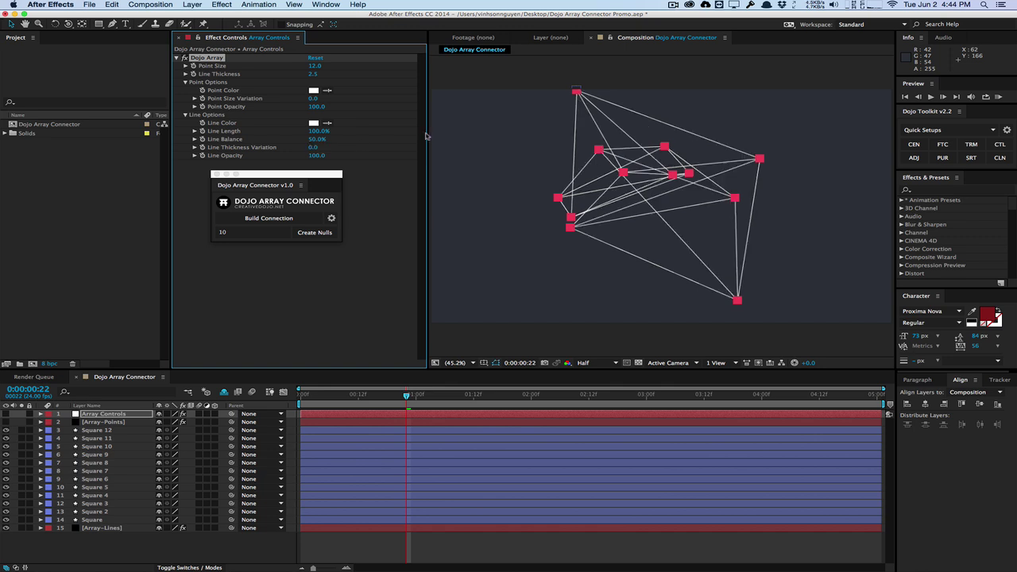
# Turn on the 3D switch for Square 12 through Square and reveal their Position values
pyautogui.click(97, 430)
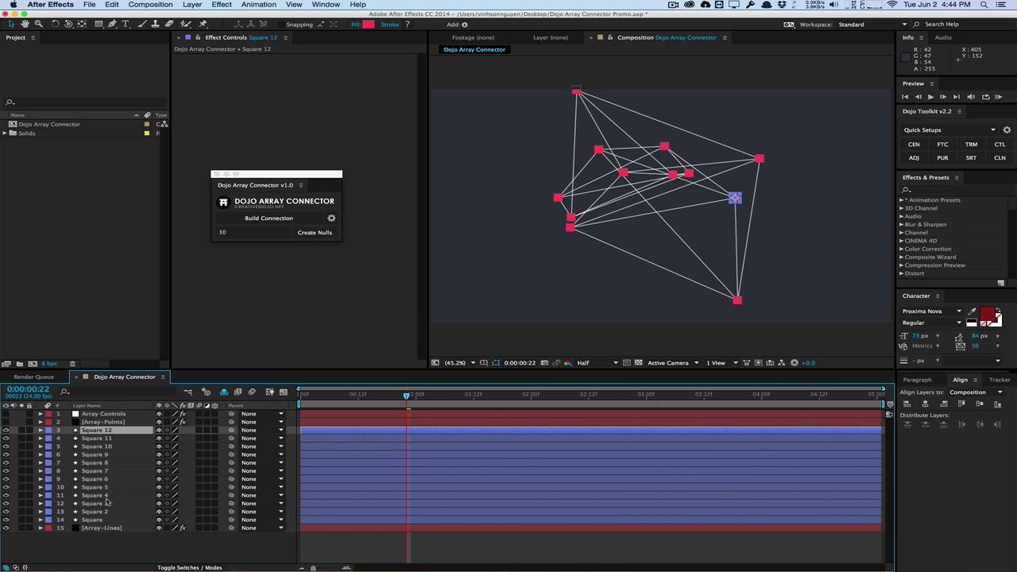
pyautogui.keyDown('shift'); pyautogui.click(94, 520); pyautogui.keyUp('shift')
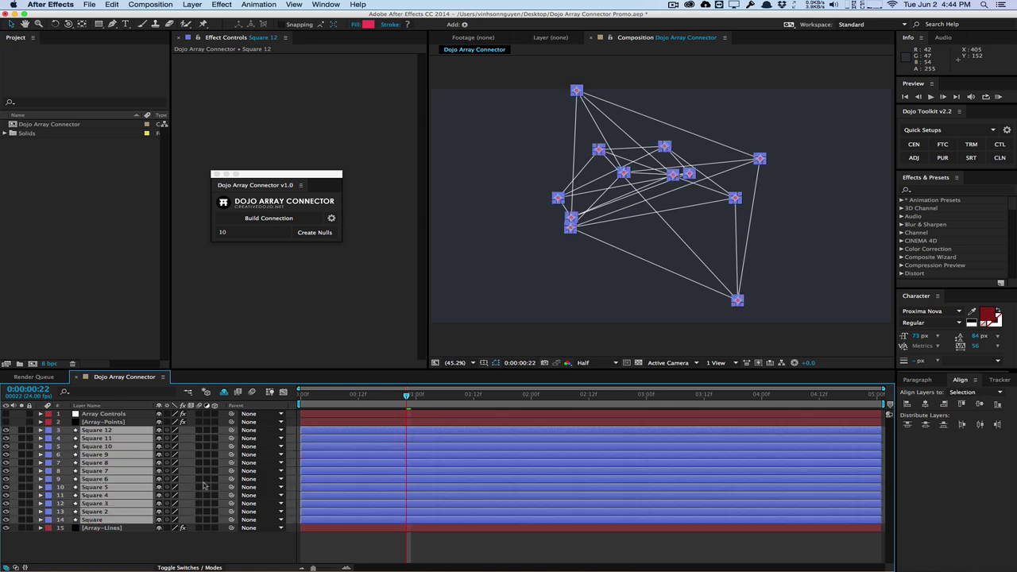
pyautogui.click(214, 434)
pyautogui.hotkey('alt', 'shift', 'p')
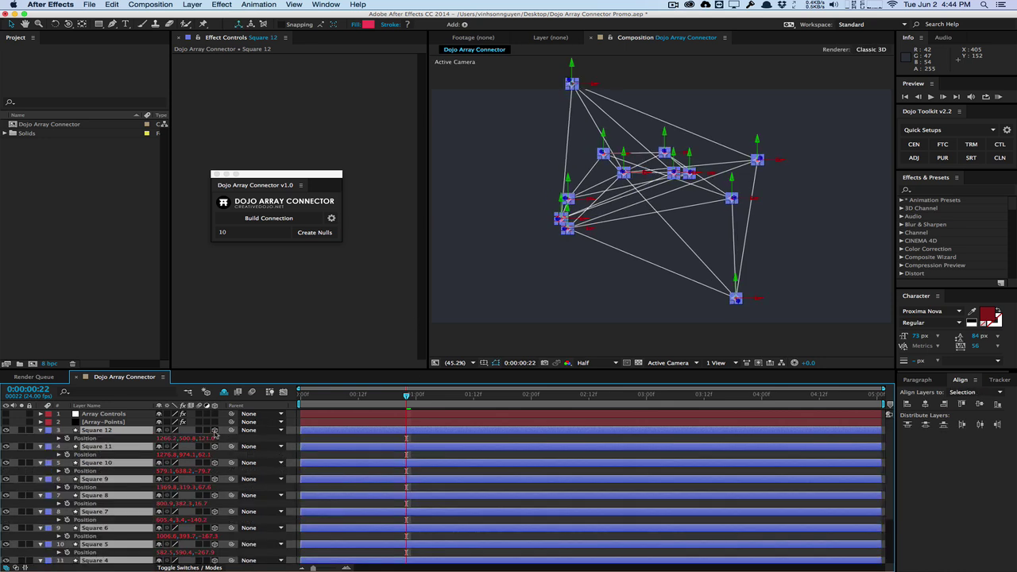
# Scrub the timeline from 0:00:00:18 to 0:00:01:10 to preview the 3D squares, then deselect them
pyautogui.moveTo(407, 395); pyautogui.dragTo(347, 399)
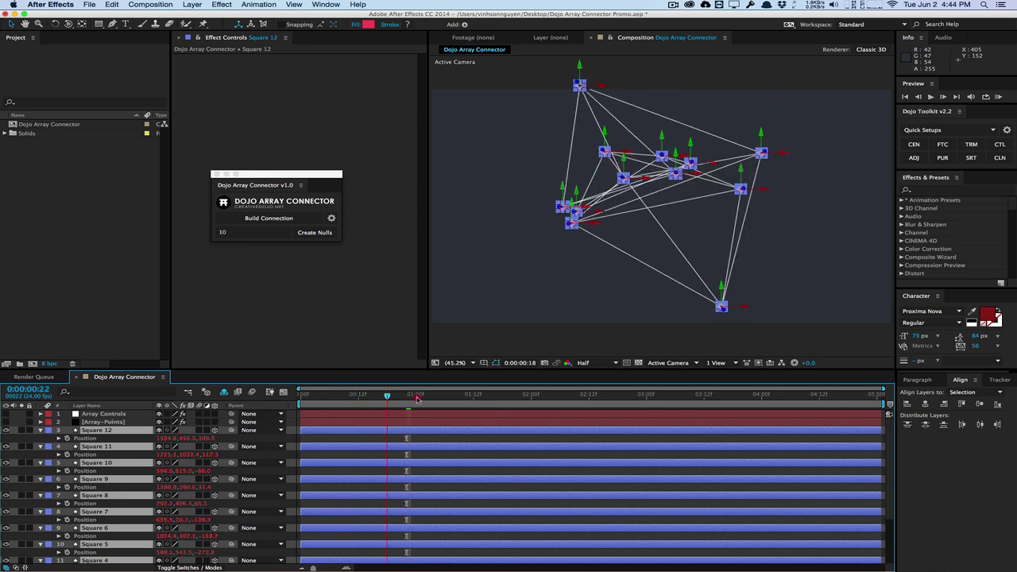
pyautogui.moveTo(416, 399); pyautogui.dragTo(450, 397)
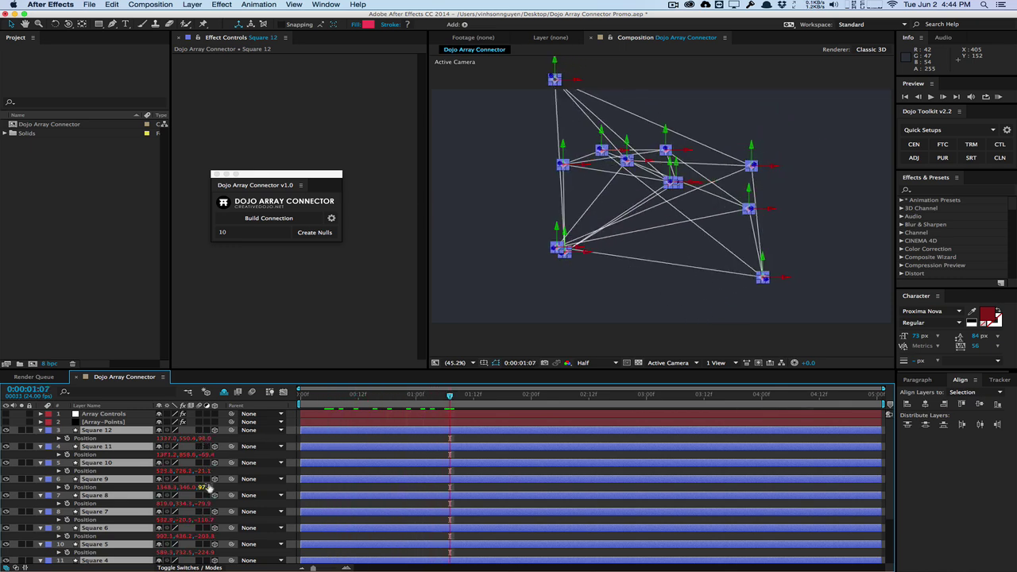
pyautogui.moveTo(450, 396); pyautogui.dragTo(464, 395)
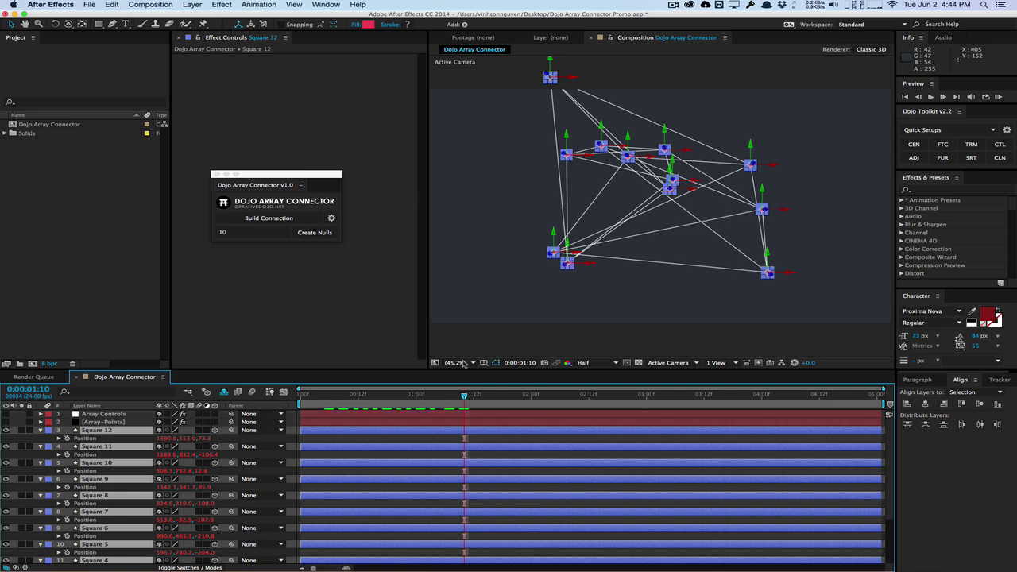
pyautogui.click(466, 340)
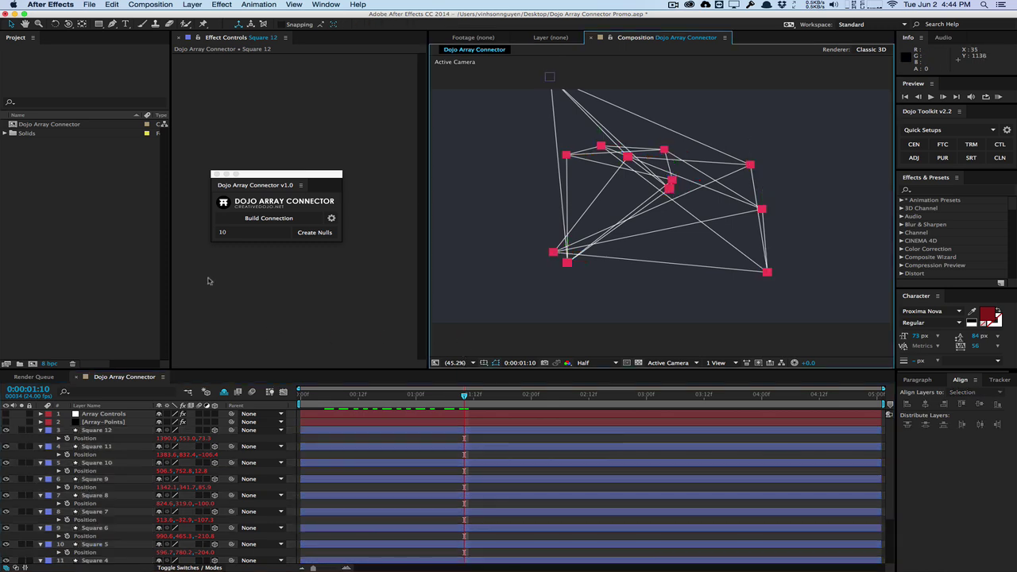
# Add a new camera layer named Camera via Layer > New > Camera
pyautogui.click(192, 5)
pyautogui.moveTo(207, 25)
pyautogui.click(350, 39)
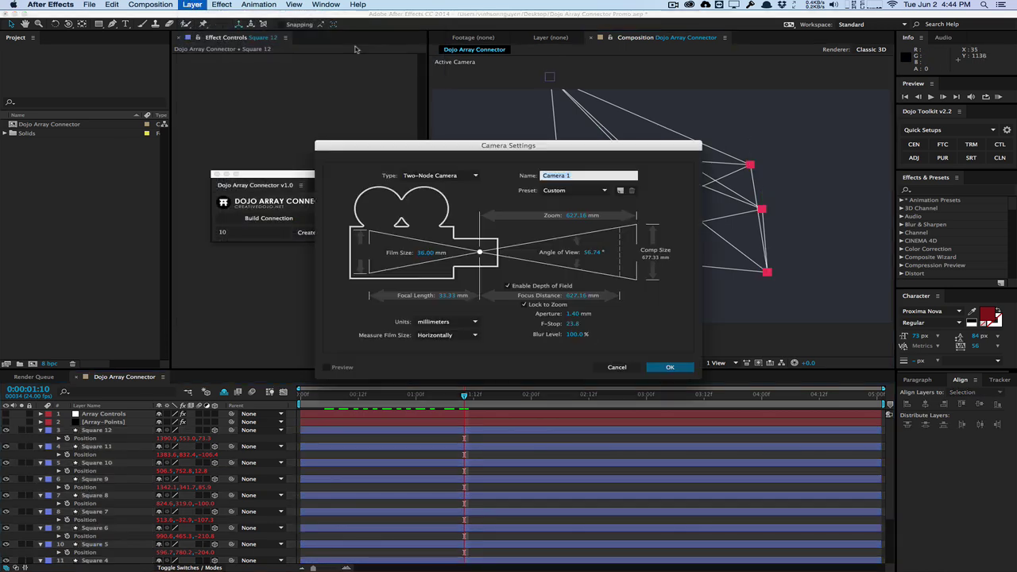
pyautogui.write('Camera')
pyautogui.press('Return')
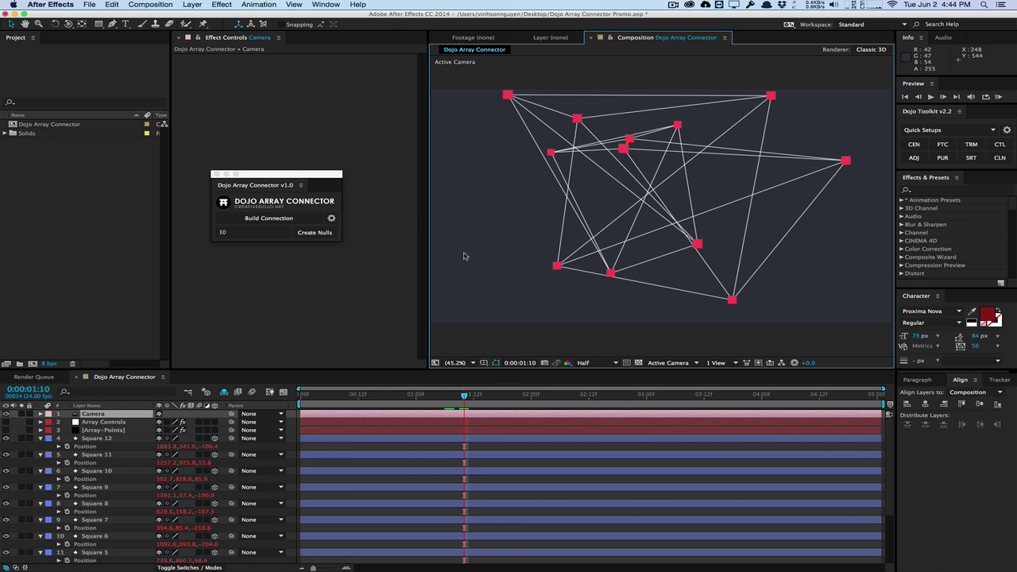
# Orbit the camera around the connected squares and preview the view through 0:00:01:06
pyautogui.moveTo(404, 393); pyautogui.dragTo(406, 393)
pyautogui.press('c')
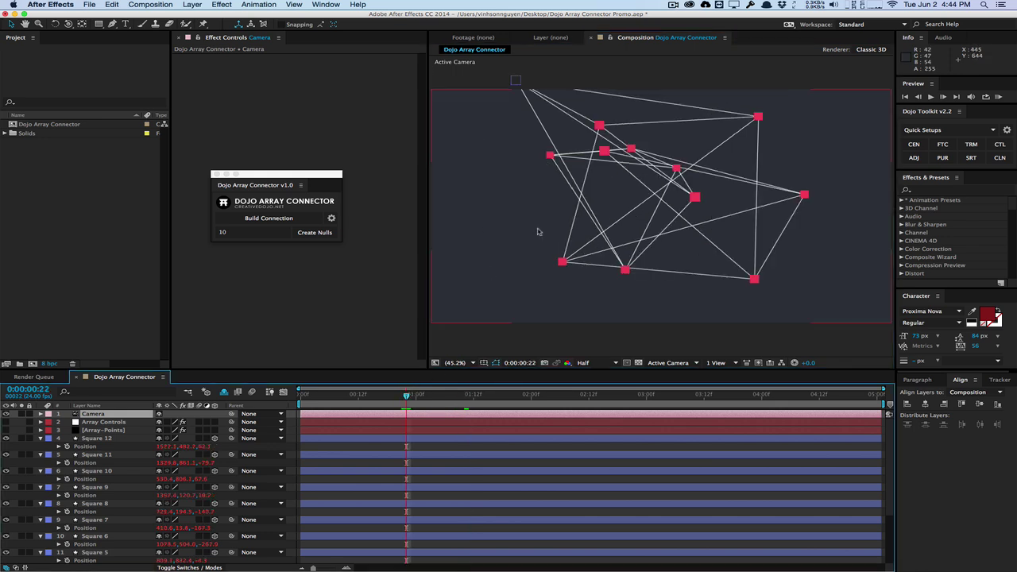
pyautogui.moveTo(539, 229)
pyautogui.mouseDown()
pyautogui.moveTo(582, 237)
pyautogui.moveTo(534, 223)
pyautogui.mouseUp()
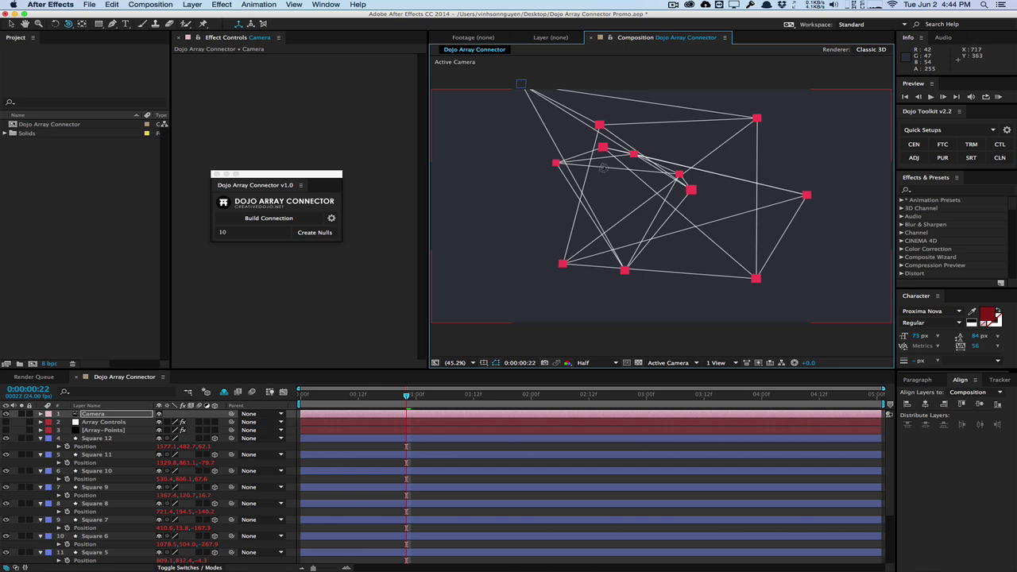
pyautogui.moveTo(406, 396); pyautogui.dragTo(344, 396)
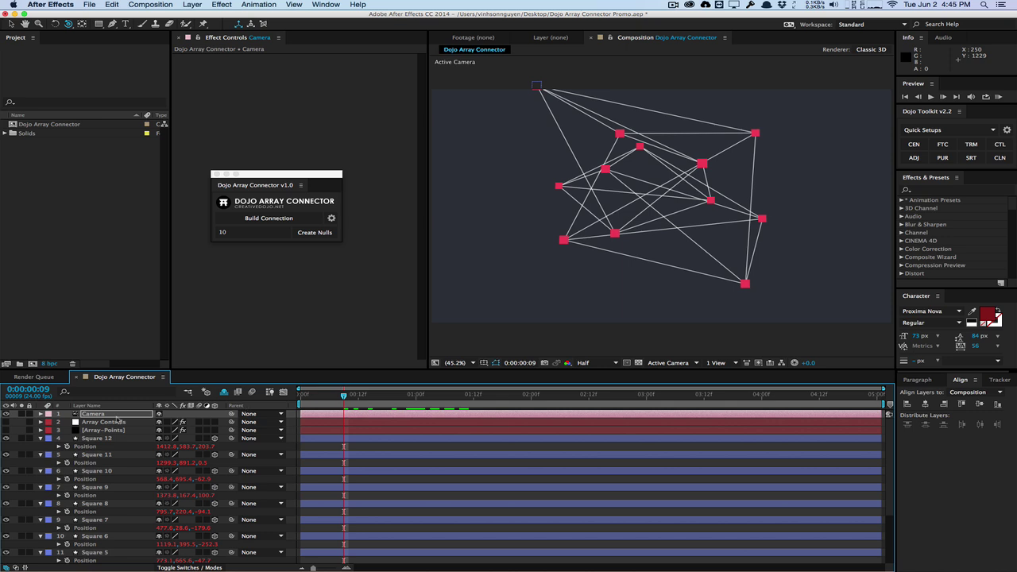
# Select every layer in the timeline with Cmd+A and delete them all
pyautogui.click(112, 431)
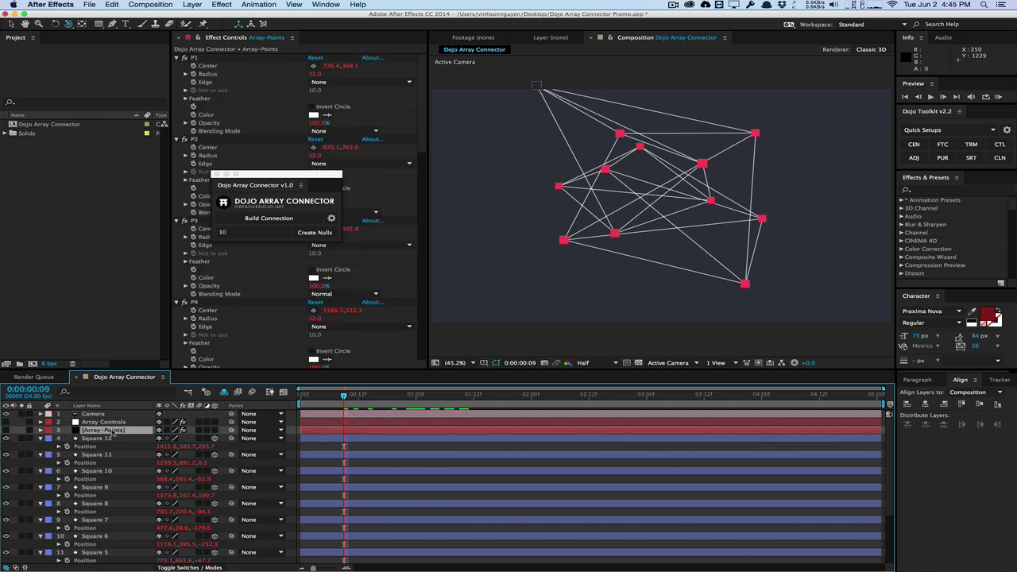
pyautogui.press('super+a')
pyautogui.press('Delete')
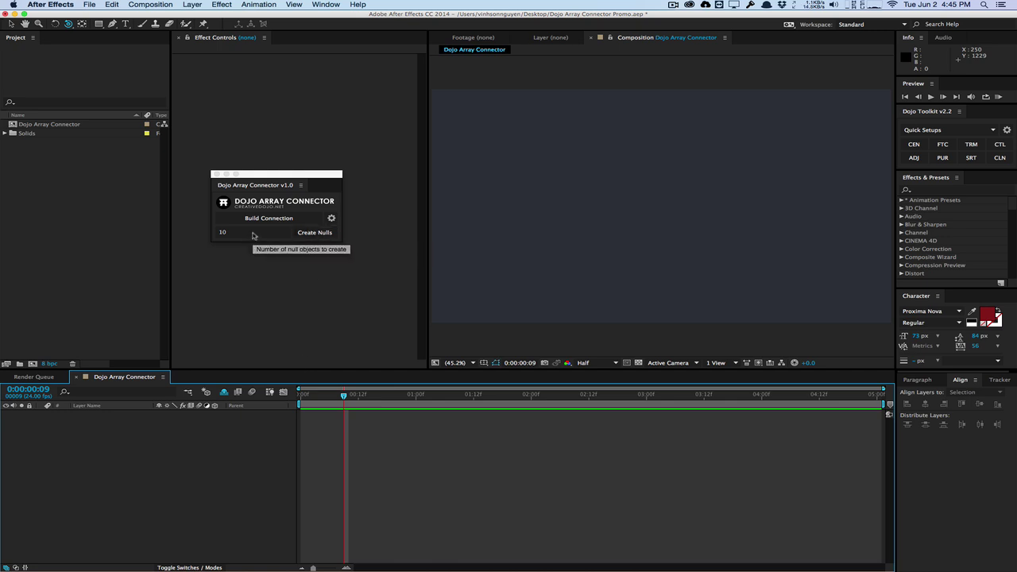
# Create ten nulls from the connector panel, select all of them, and click Build Connection
pyautogui.click(315, 233)
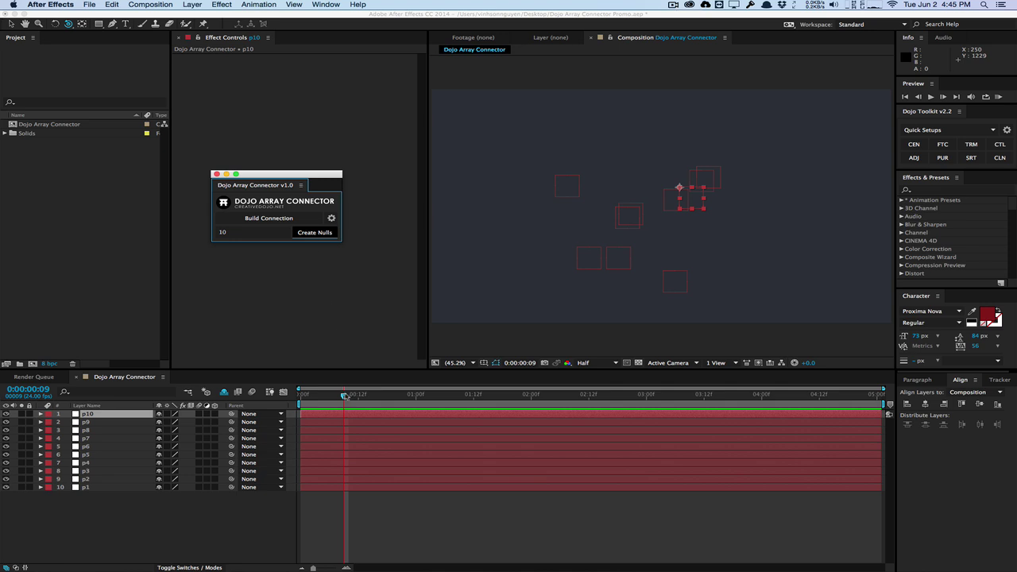
pyautogui.moveTo(344, 395); pyautogui.dragTo(314, 395)
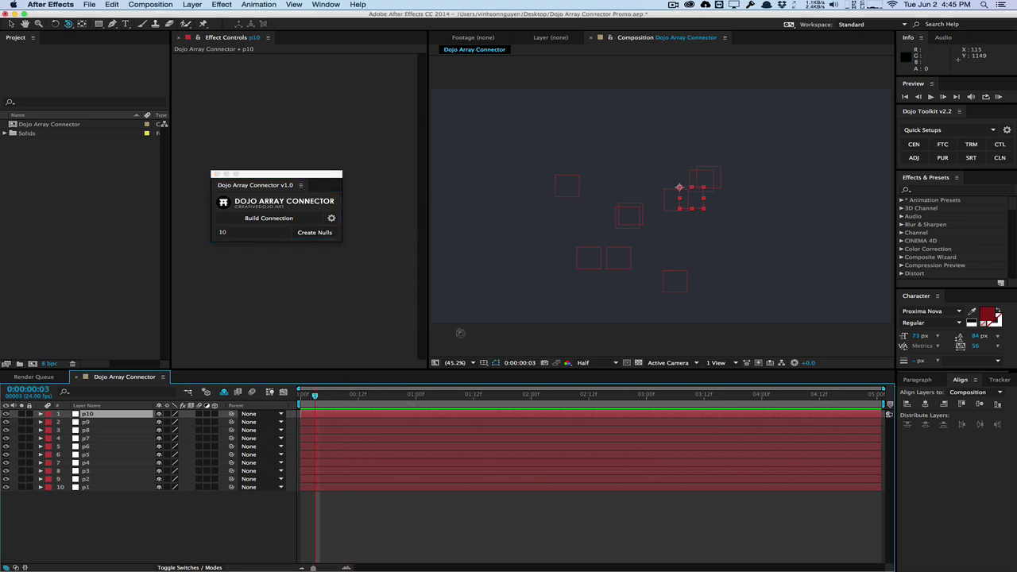
pyautogui.press('super+a')
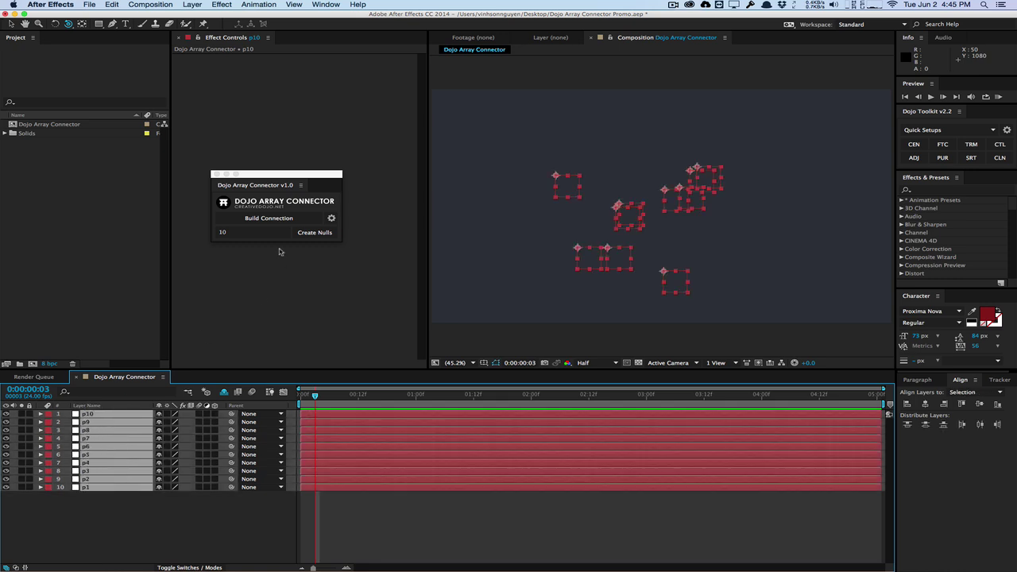
pyautogui.click(269, 220)
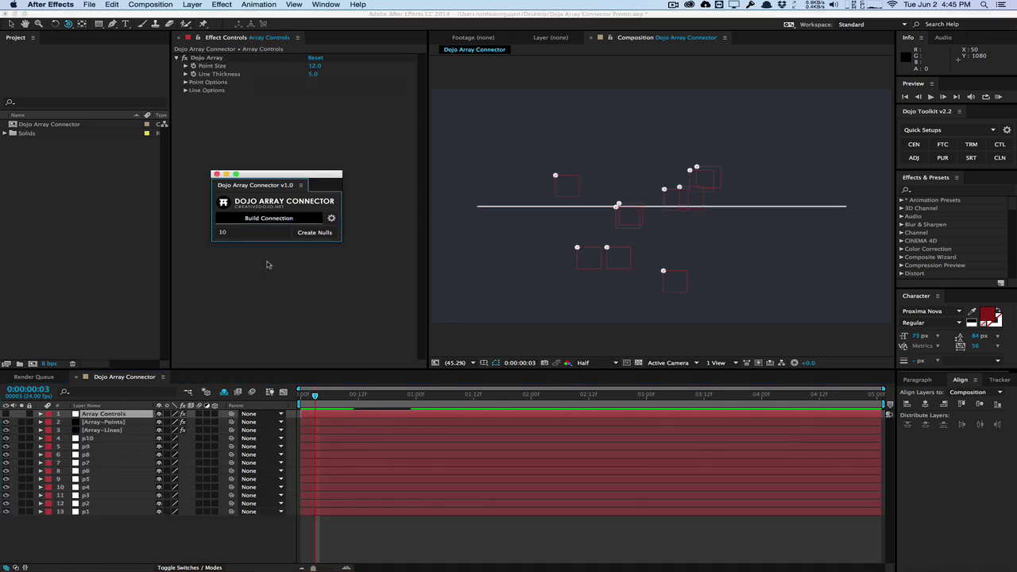
# Drag null p7 up-right, p5 to the upper left, p2 down-right and p4 further right
pyautogui.click(91, 463)
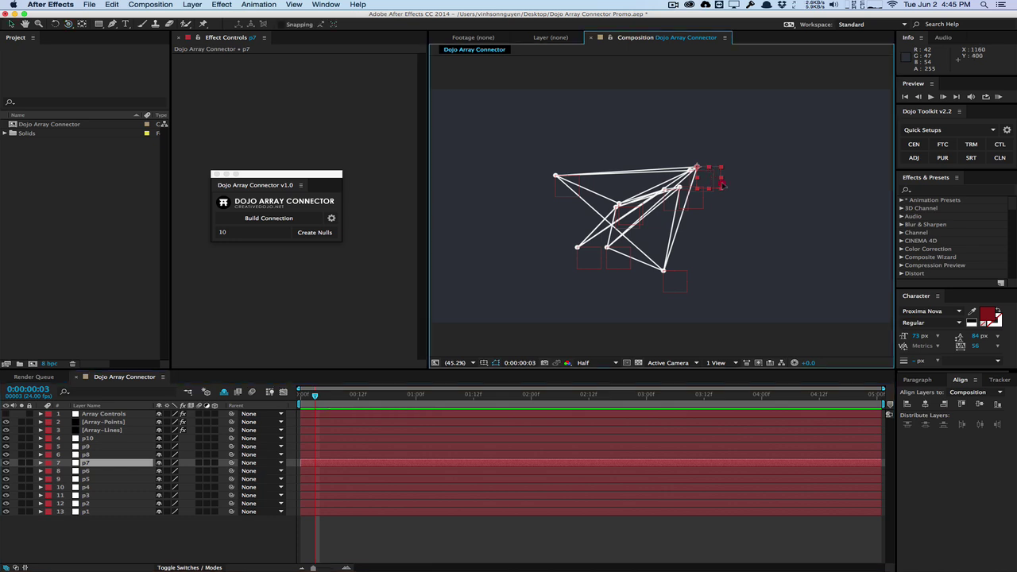
pyautogui.moveTo(709, 170); pyautogui.dragTo(788, 138)
pyautogui.click(135, 478)
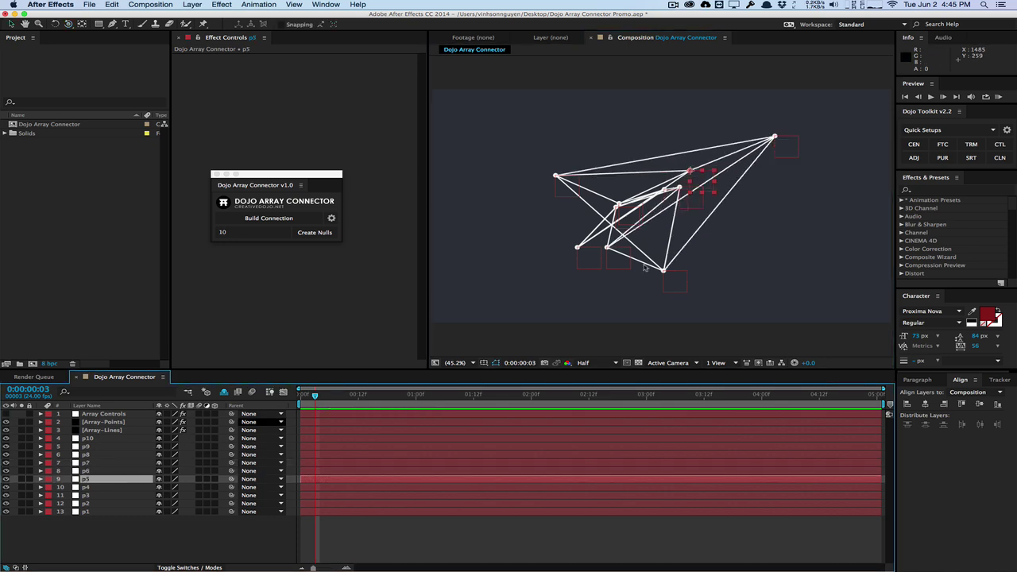
pyautogui.moveTo(690, 169); pyautogui.dragTo(509, 128)
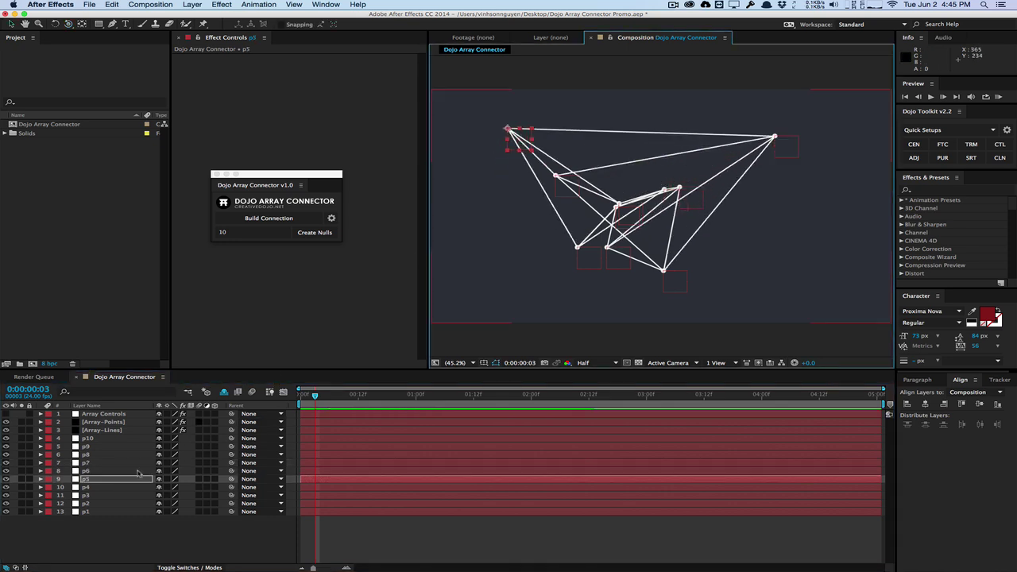
pyautogui.click(119, 503)
pyautogui.moveTo(696, 223); pyautogui.dragTo(759, 260)
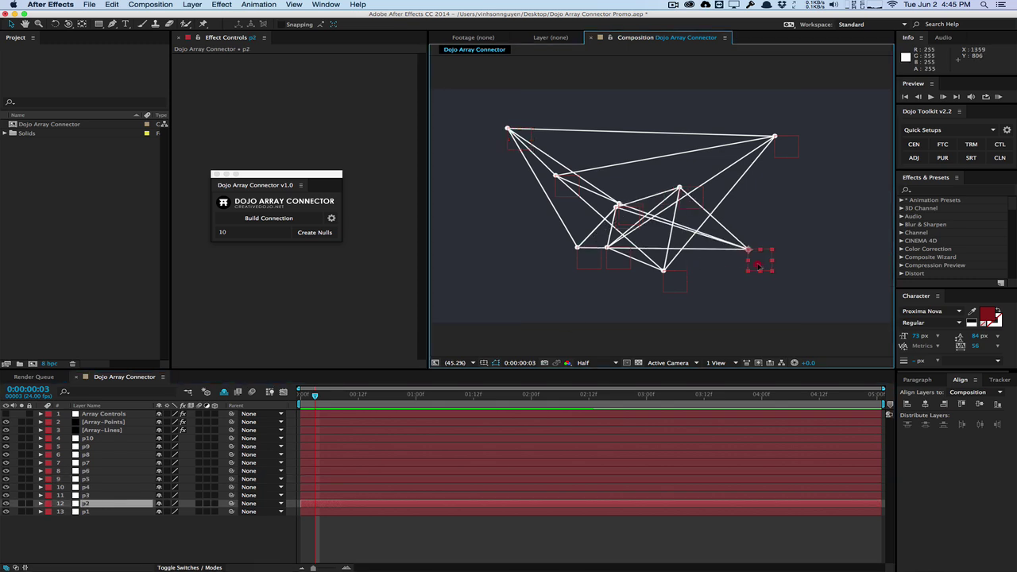
pyautogui.click(127, 486)
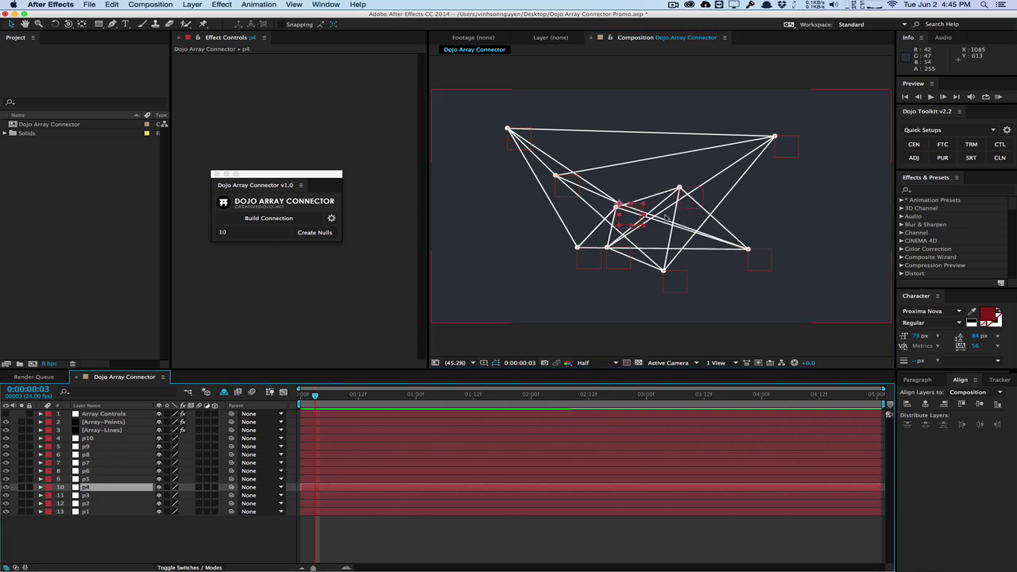
pyautogui.moveTo(629, 215); pyautogui.dragTo(788, 213)
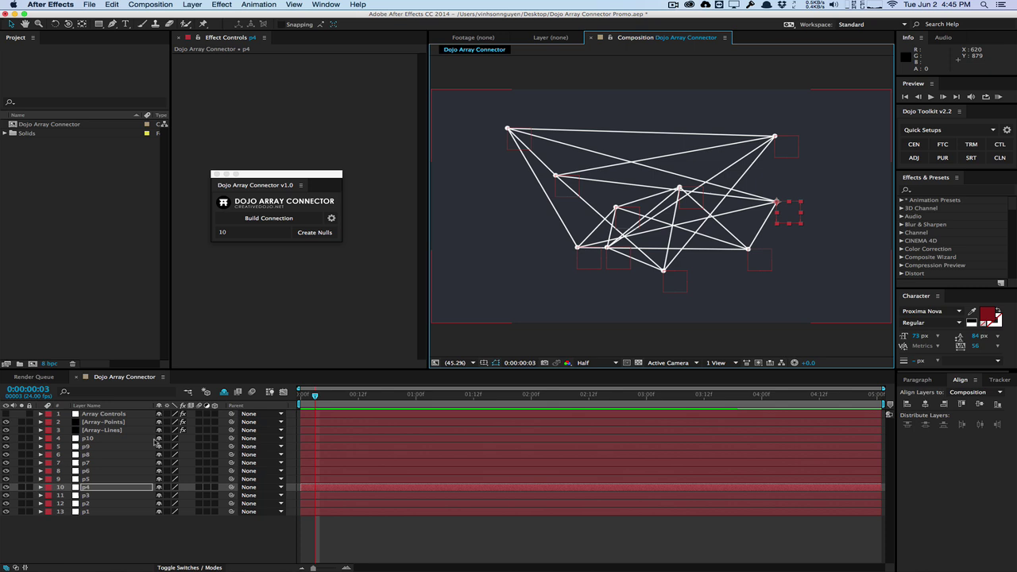
# Lower null p8, nudge p5 up and right, and shift p9 down and to the right
pyautogui.click(676, 281)
pyautogui.moveTo(697, 302); pyautogui.dragTo(733, 313)
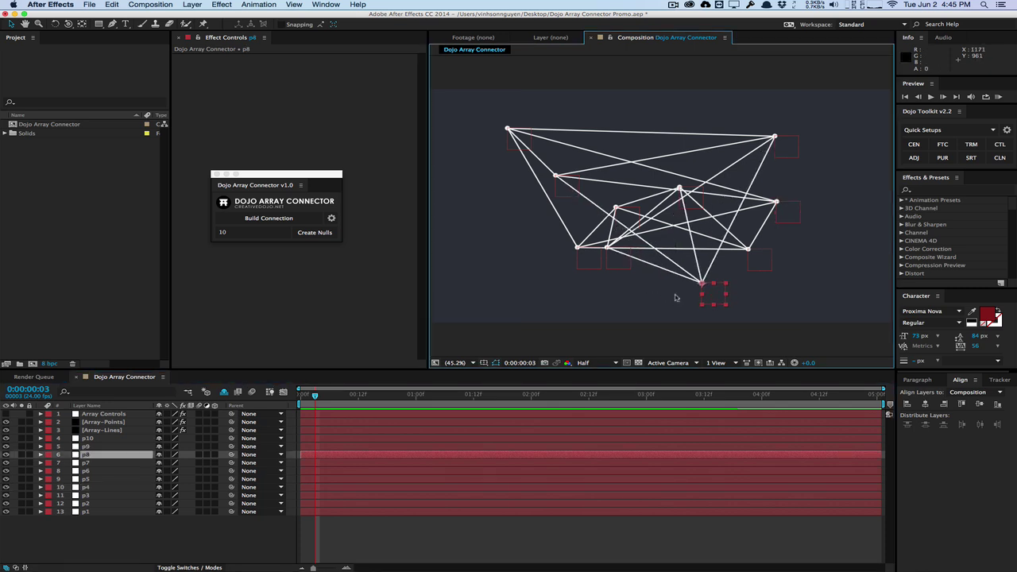
pyautogui.click(123, 479)
pyautogui.moveTo(526, 141); pyautogui.dragTo(546, 135)
pyautogui.click(103, 422)
pyautogui.click(135, 449)
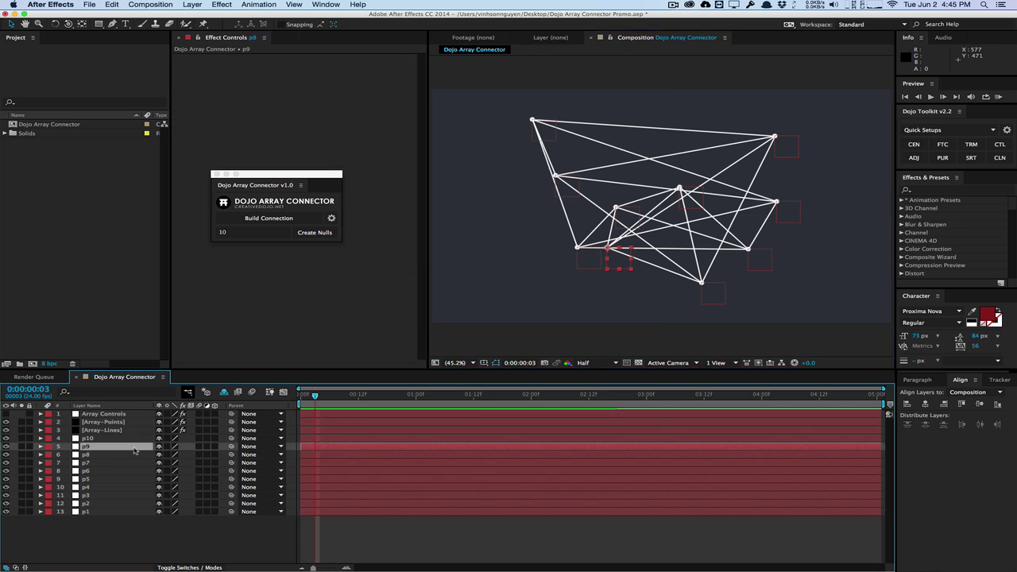
pyautogui.moveTo(621, 260); pyautogui.dragTo(666, 293)
pyautogui.press('Return')
pyautogui.click(123, 481)
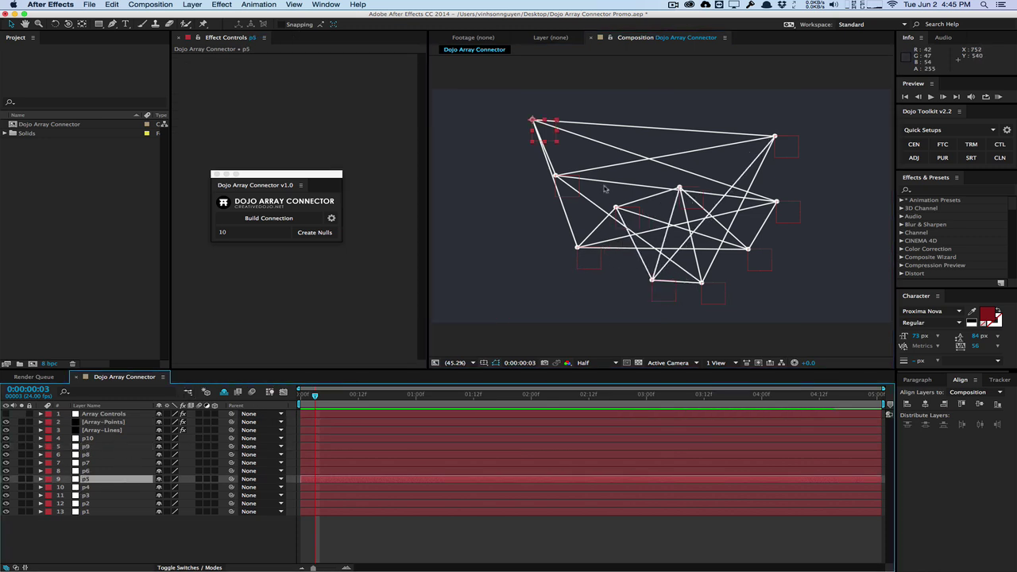
pyautogui.click(118, 487)
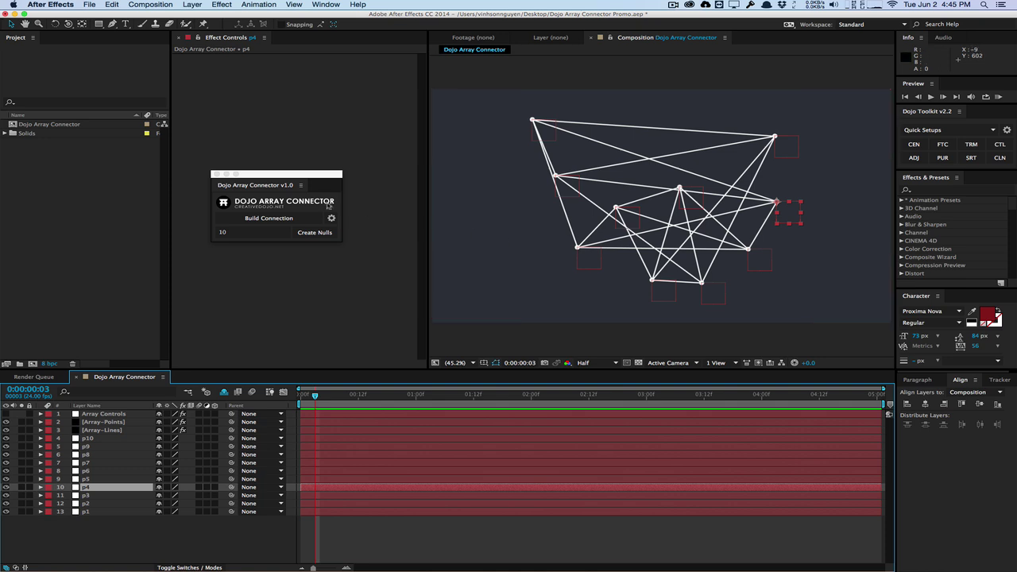
pyautogui.click(320, 204)
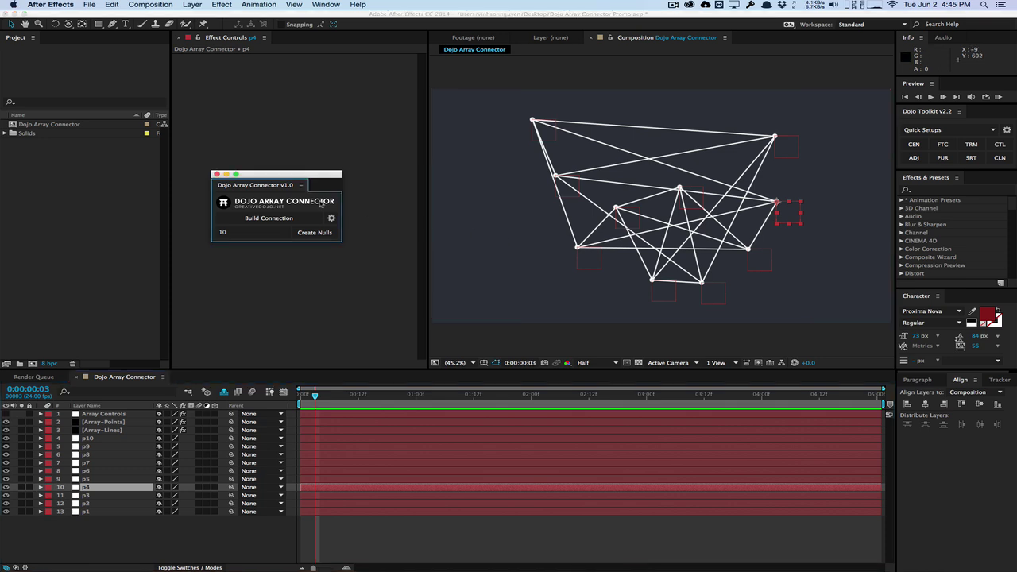